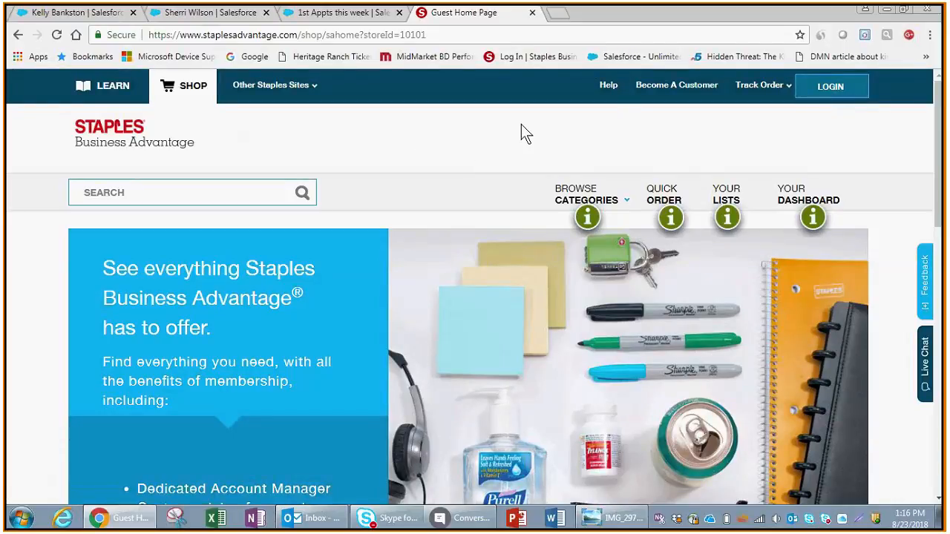
# Log in to Staples Business Advantage with the prefilled account number and user ID plus the password
pyautogui.click(832, 87)
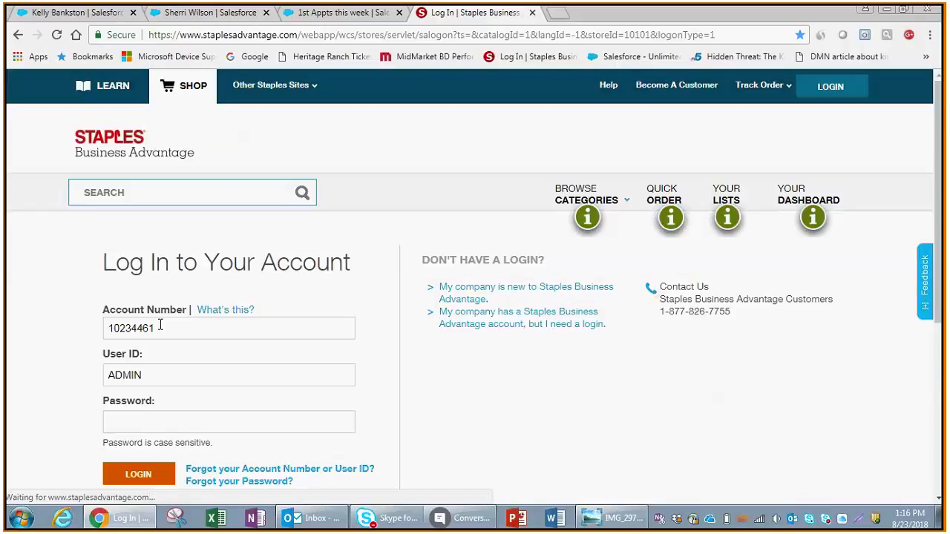
pyautogui.moveTo(160, 325); pyautogui.dragTo(78, 330)
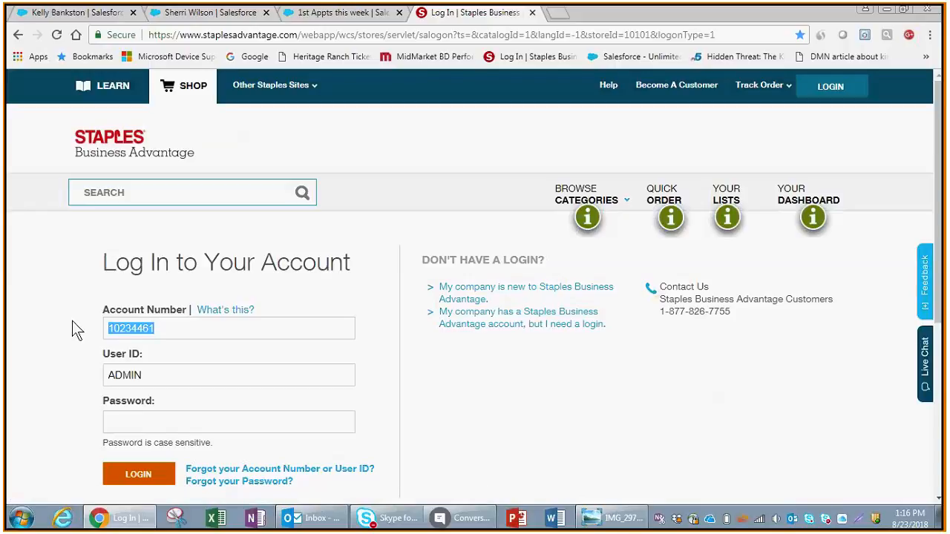
pyautogui.click(133, 428)
pyautogui.write('•••')
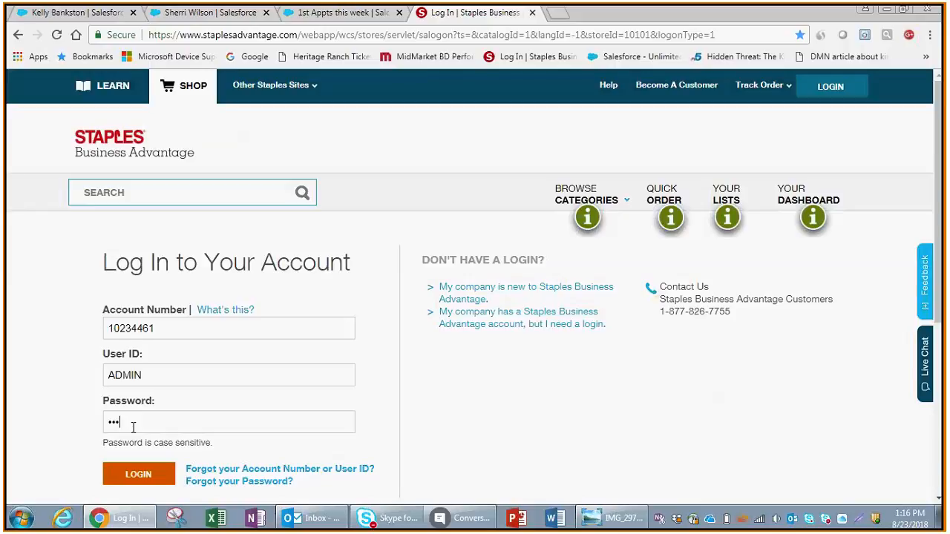
pyautogui.write('••••')
pyautogui.click(143, 483)
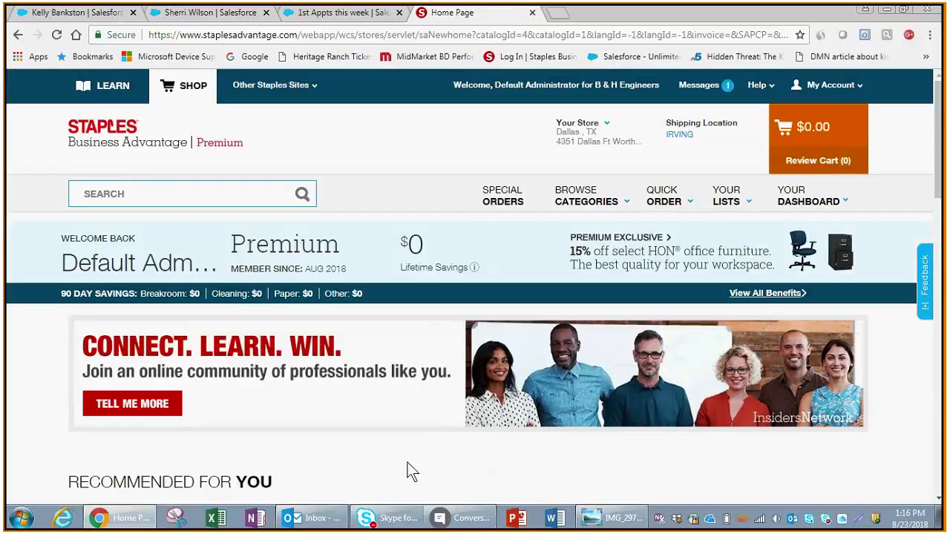
# Switch to the IMG_2977.jpg division password table in Windows Photo Viewer
pyautogui.hotkey('alt', 'Tab')
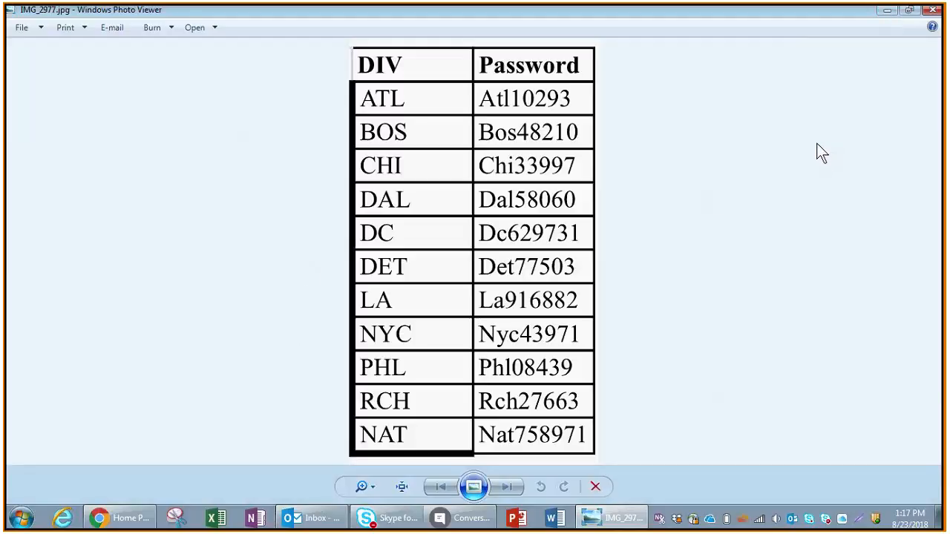
# Minimize the password table image to bring back the Staples home page
pyautogui.click(885, 11)
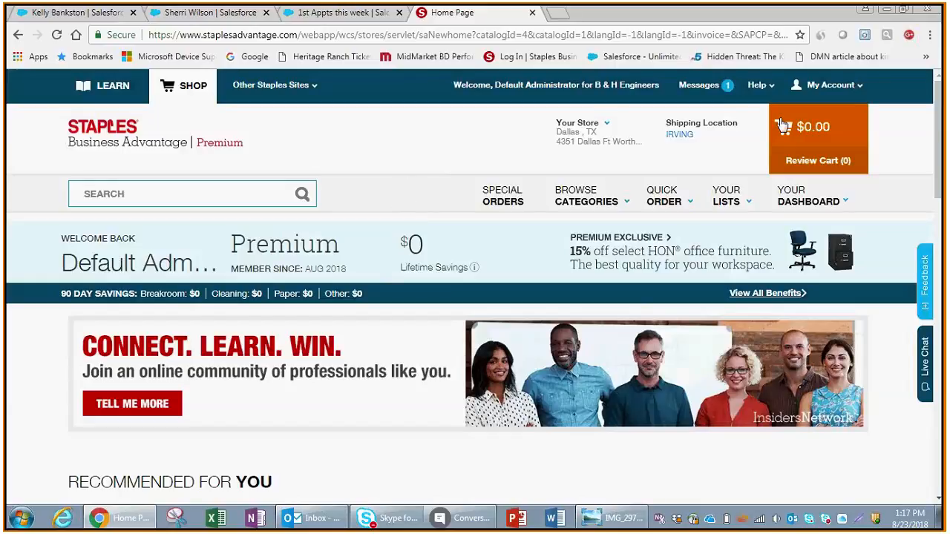
# Go to My Account > Manage Users and run a user profile search returning one user
pyautogui.click(830, 87)
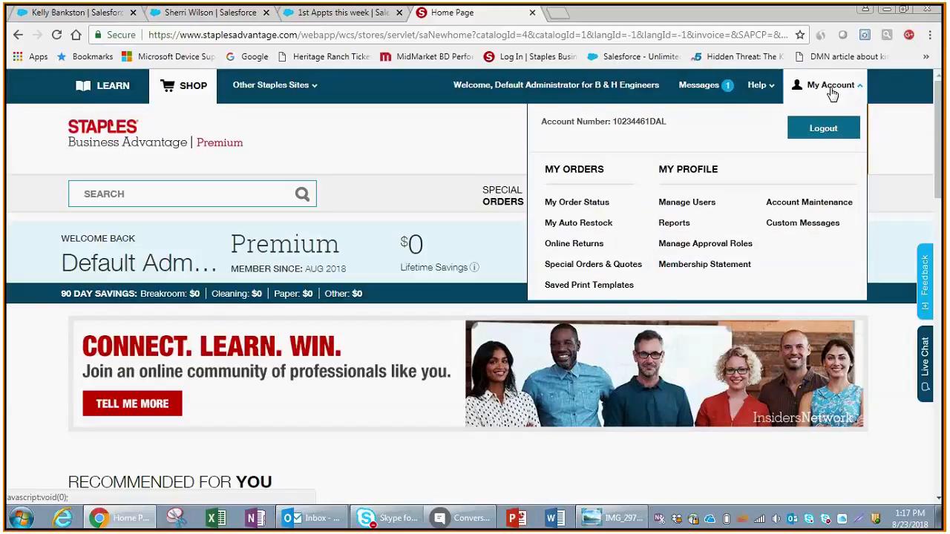
pyautogui.click(685, 208)
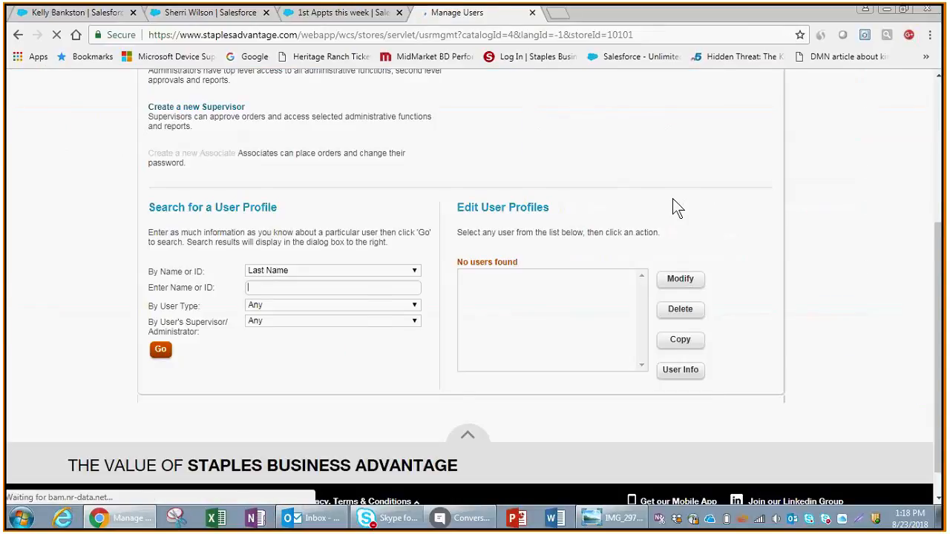
pyautogui.click(160, 316)
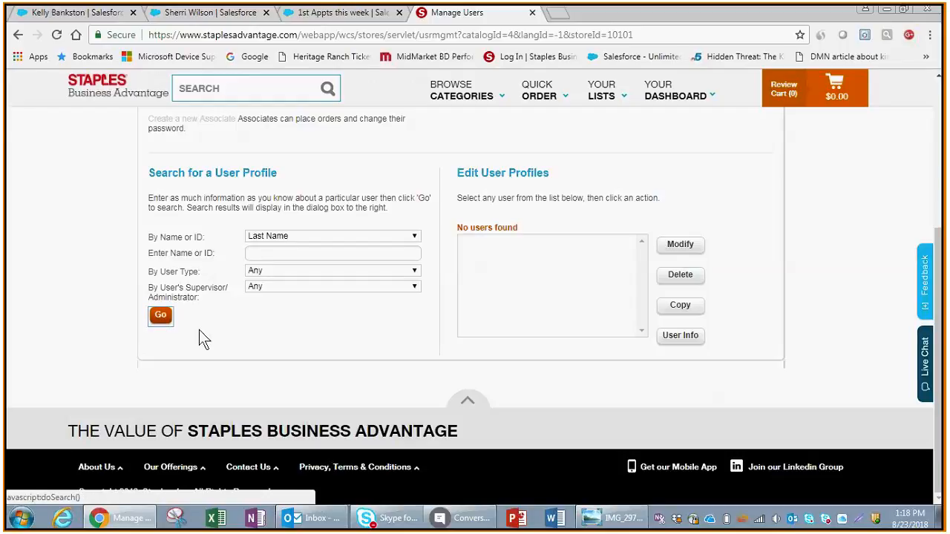
pyautogui.click(160, 316)
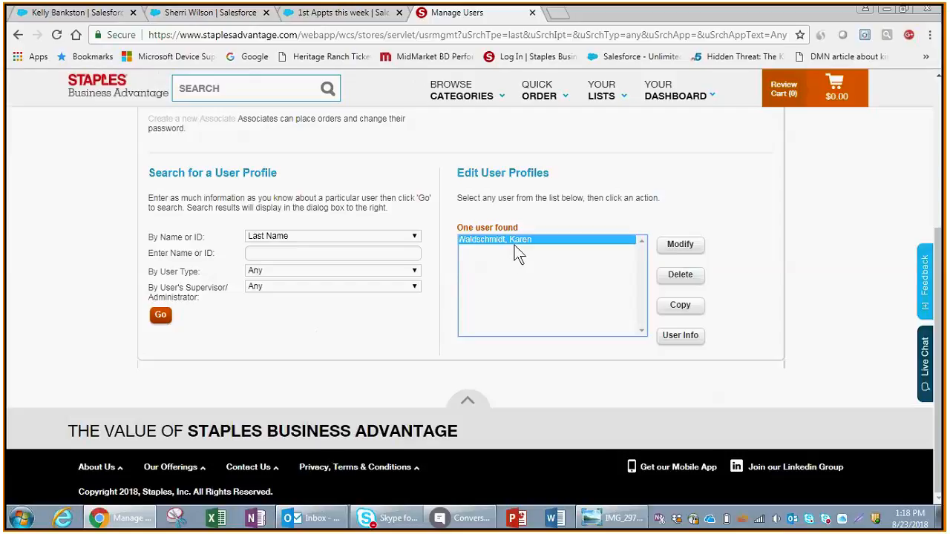
pyautogui.moveTo(938, 247); pyautogui.dragTo(933, 183)
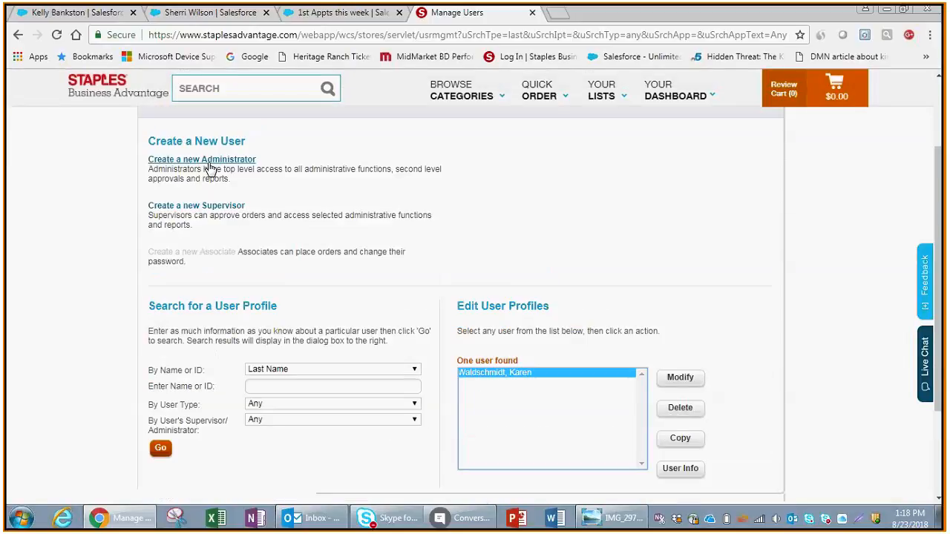
# Start a new administrator and enter the new user's first and last name
pyautogui.click(208, 164)
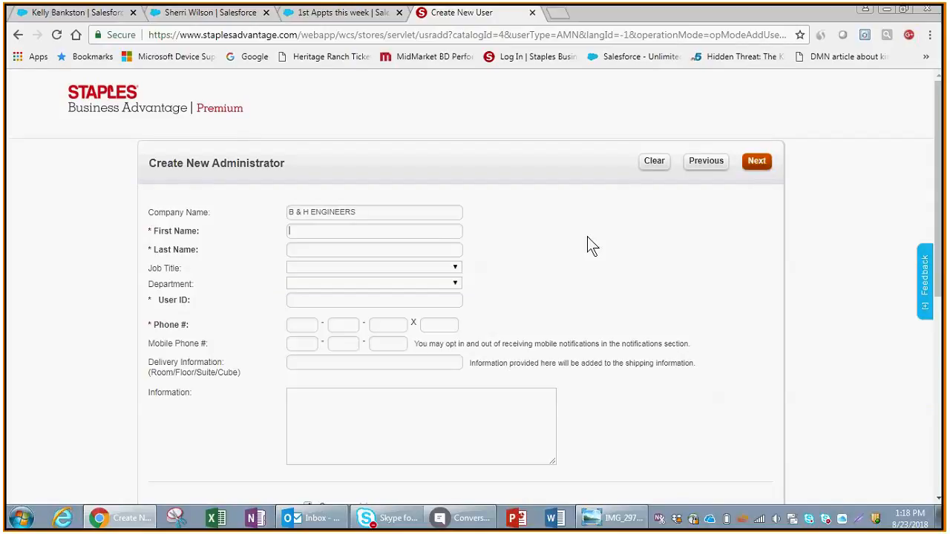
pyautogui.press('Tab')
# Fill in the administrator's user ID e-mail address and phone number, skipping job title
pyautogui.press('Tab')
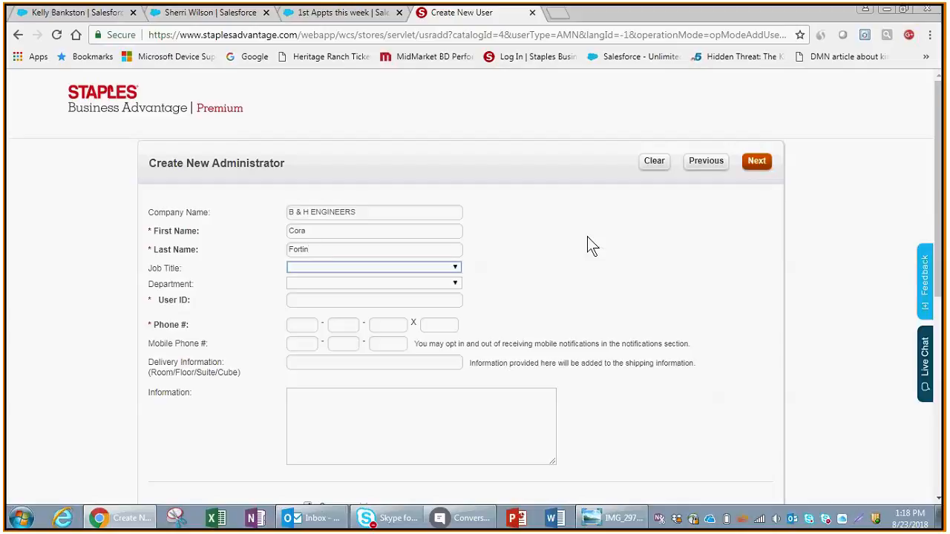
pyautogui.press('Tab')
pyautogui.press('Tab')
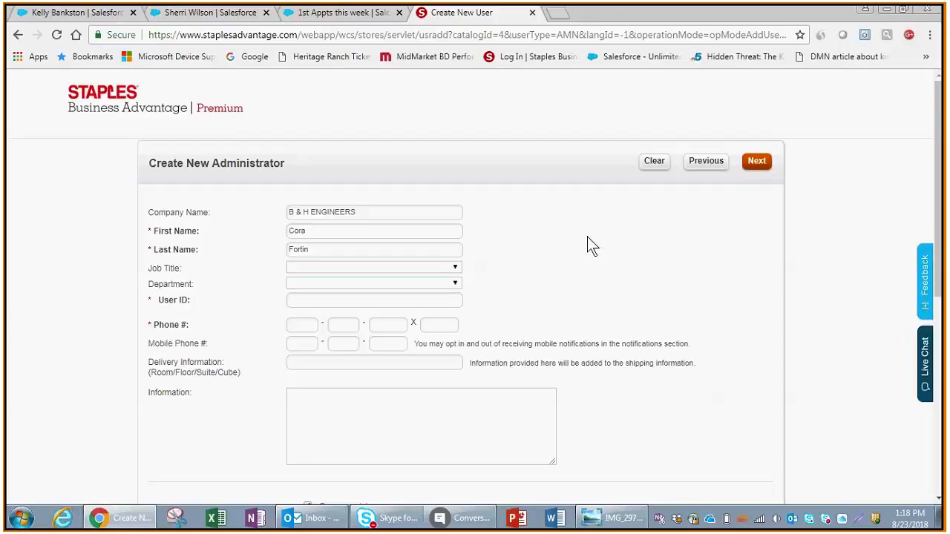
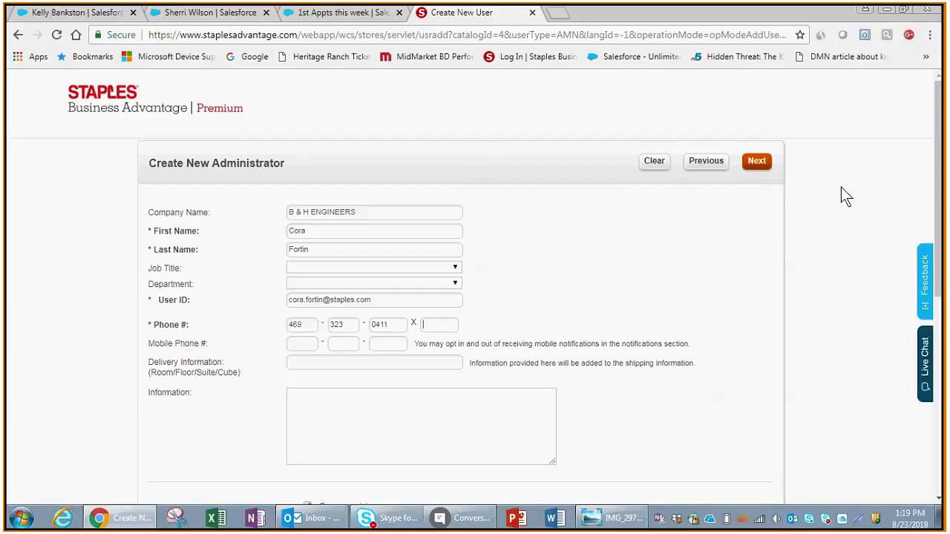
pyautogui.moveTo(944, 195); pyautogui.dragTo(936, 399)
pyautogui.moveTo(940, 126); pyautogui.dragTo(898, 319)
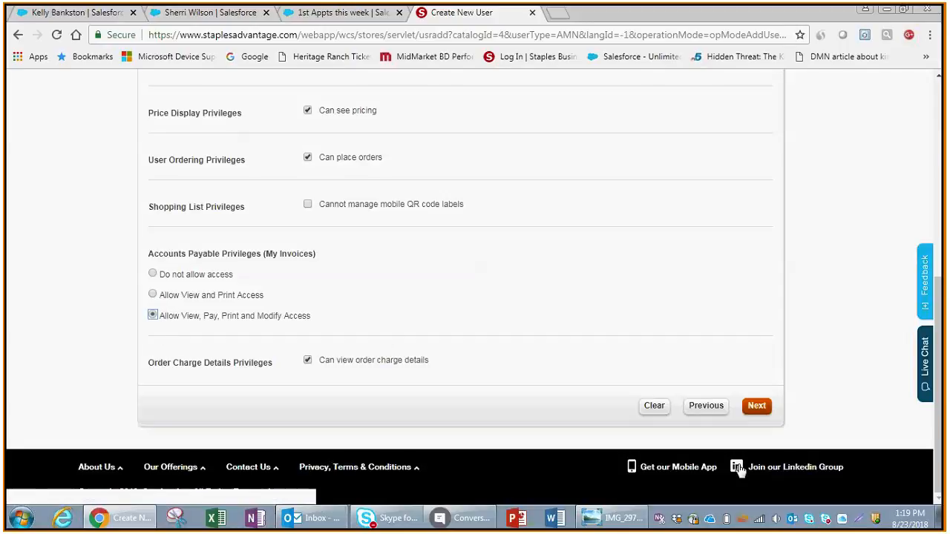
# Add the administrator's e-mail to the distribution list and turn off out-for-delivery e-mail alerts
pyautogui.click(756, 408)
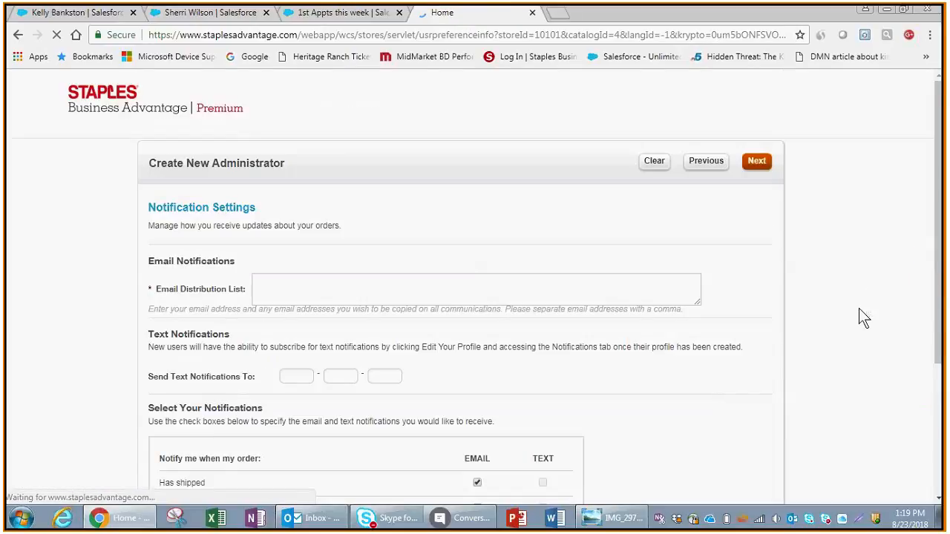
pyautogui.click(338, 289)
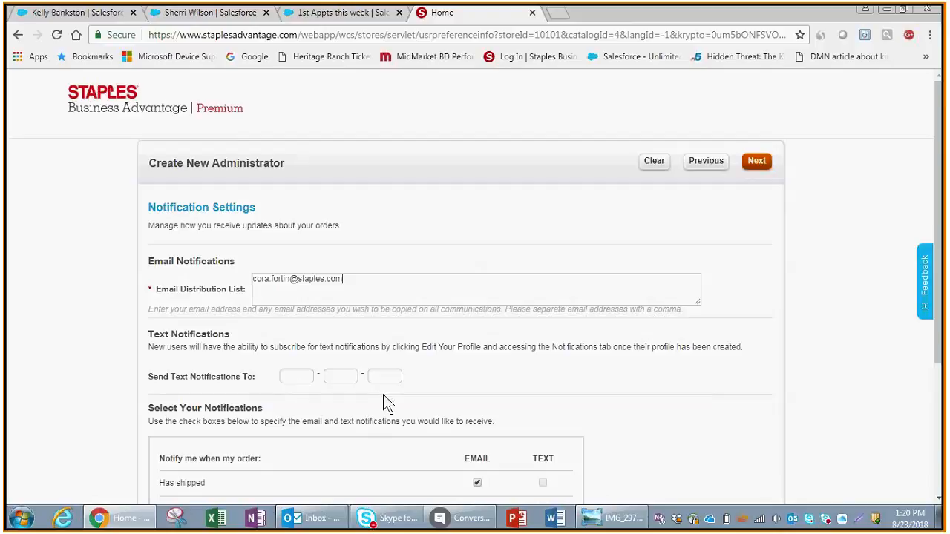
pyautogui.moveTo(939, 171); pyautogui.dragTo(939, 260)
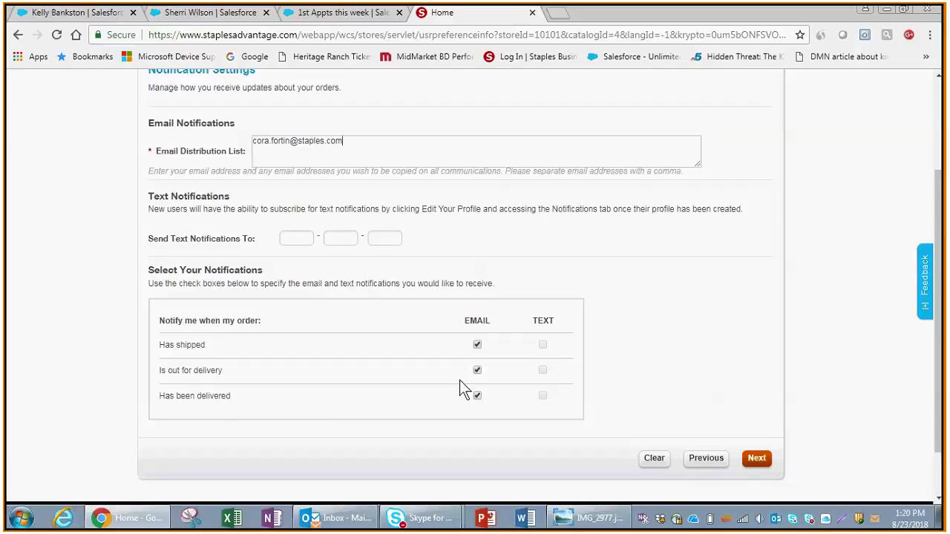
pyautogui.click(477, 371)
pyautogui.click(758, 459)
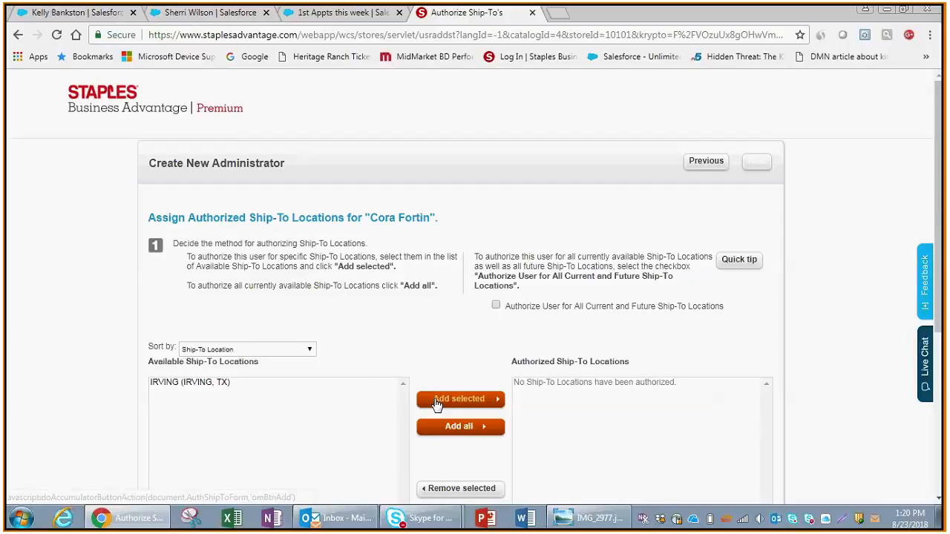
# Authorize IRVING (IRVING, TX) as a ship-to location for the new administrator
pyautogui.click(304, 382)
pyautogui.scroll(-1, 303, 384)
pyautogui.click(446, 361)
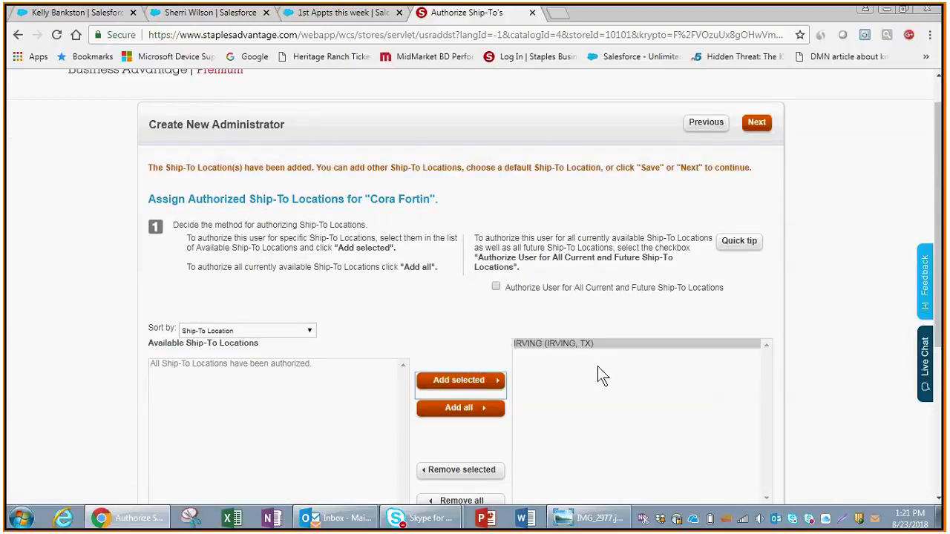
# Advance past the Roles and Credit Card pages without changes
pyautogui.click(755, 126)
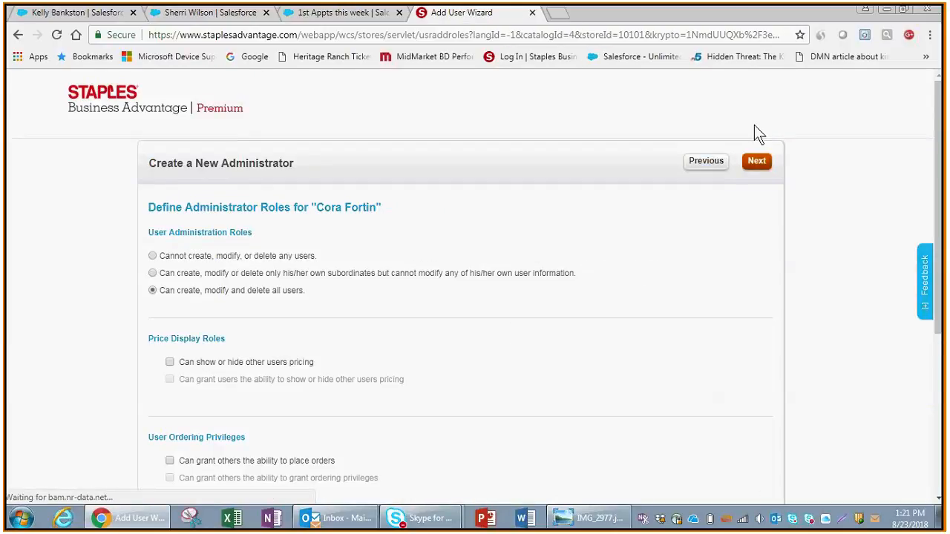
pyautogui.click(756, 165)
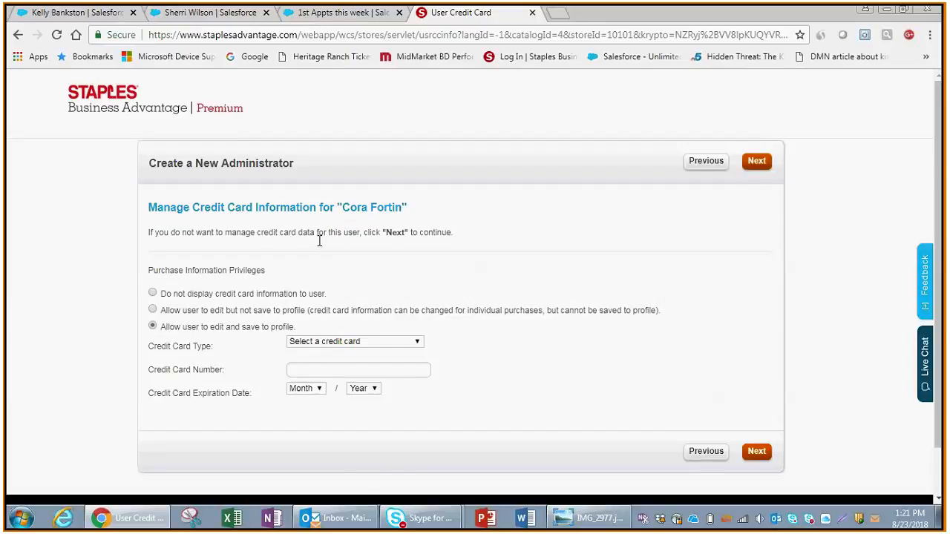
pyautogui.click(757, 163)
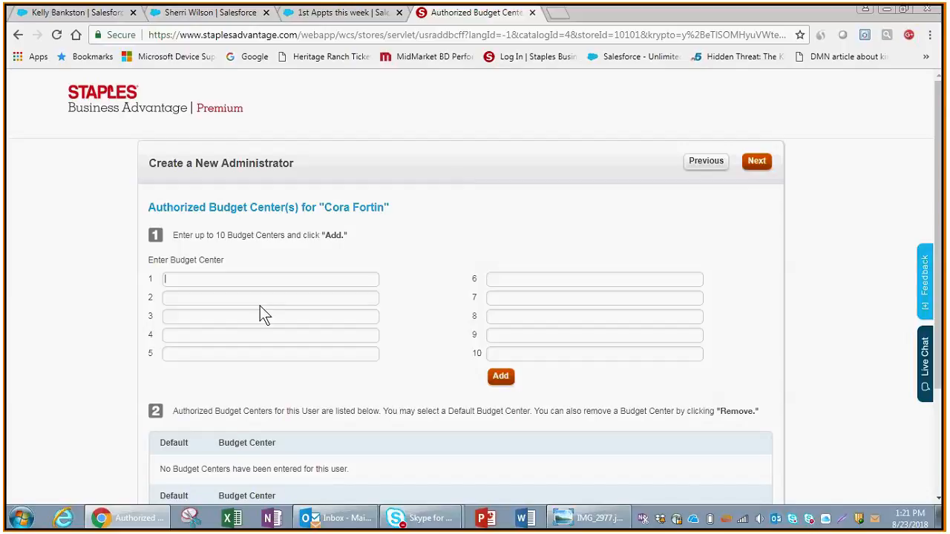
# Skip budget centers, purchase orders, PO releases and approval roles to finish creating the administrator
pyautogui.click(757, 161)
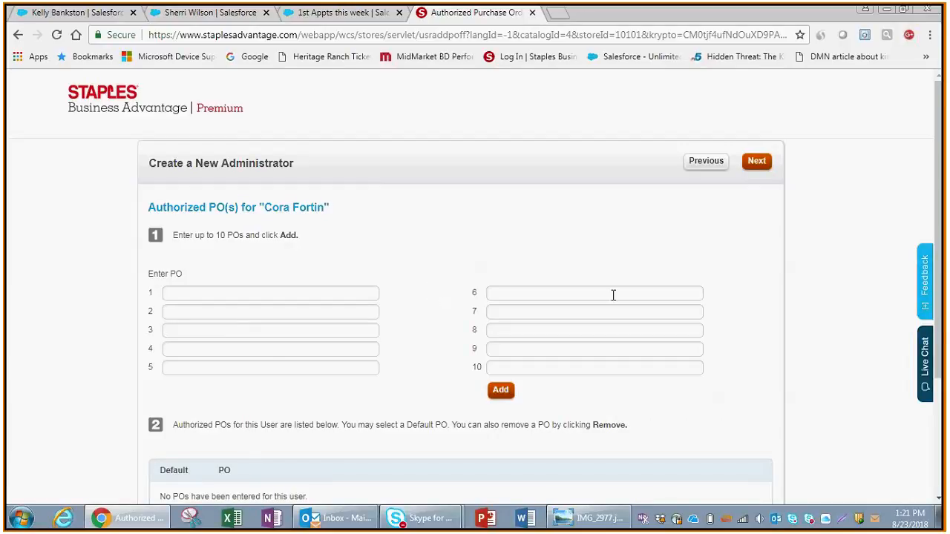
pyautogui.click(761, 162)
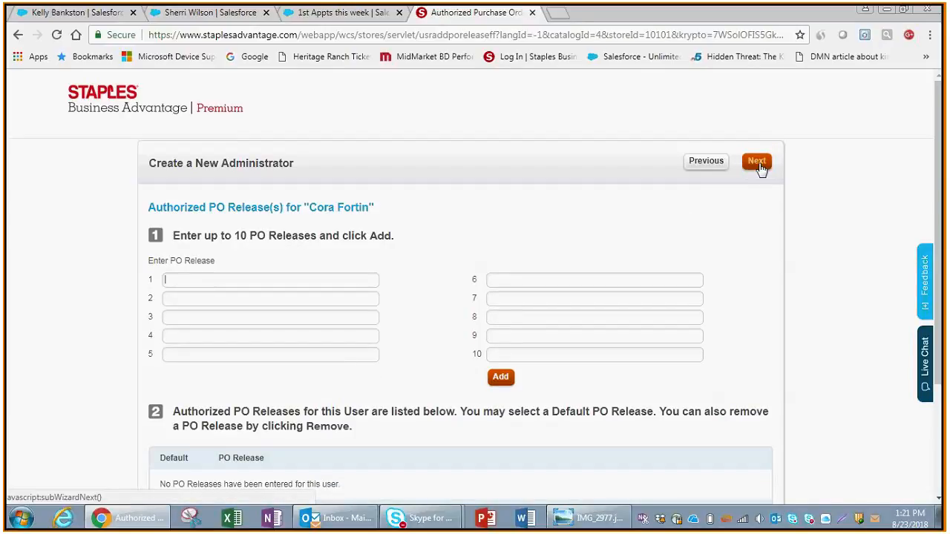
pyautogui.click(758, 163)
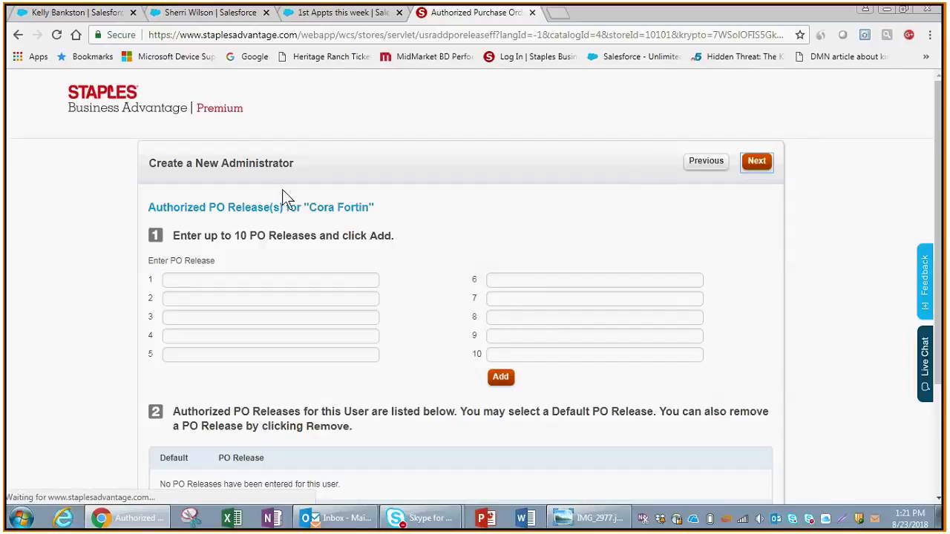
pyautogui.click(750, 165)
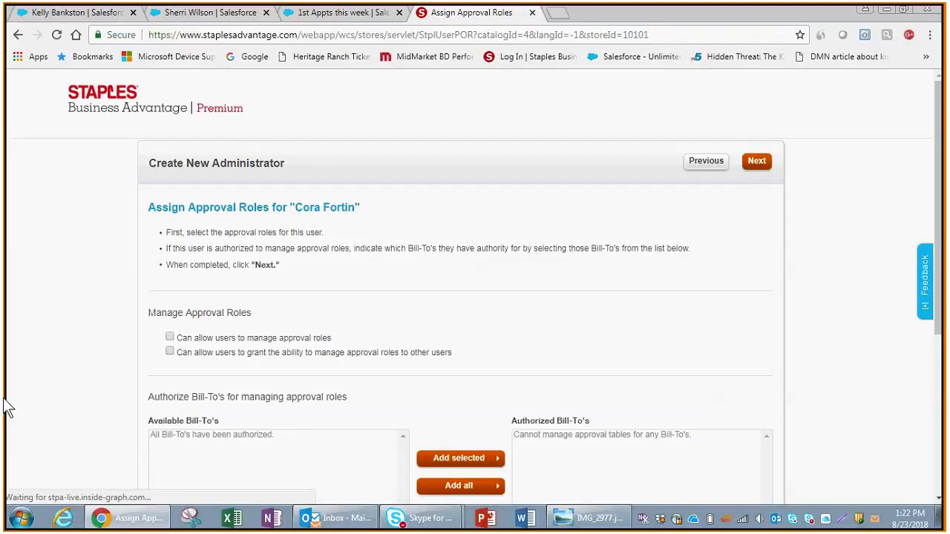
pyautogui.click(757, 165)
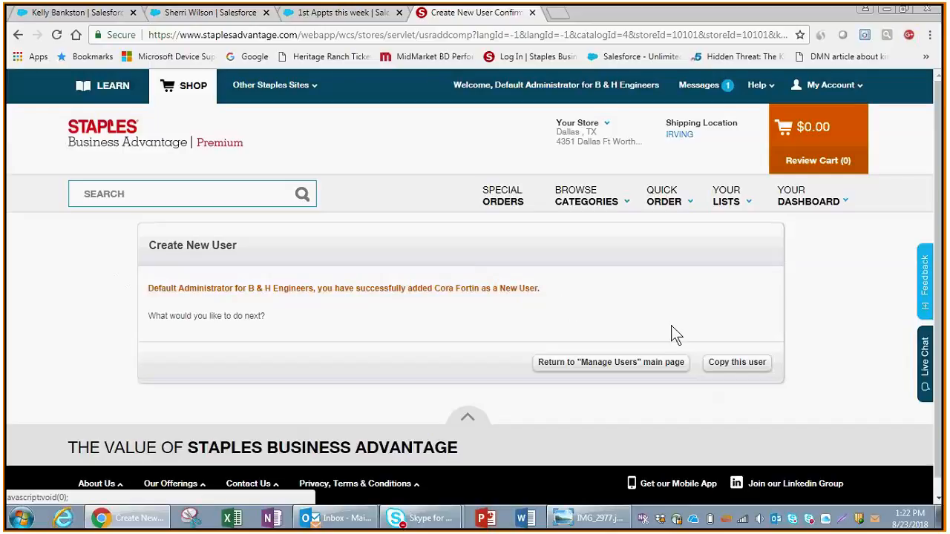
# Return to Manage Users and search profiles, finding two users including the new administrator
pyautogui.click(593, 367)
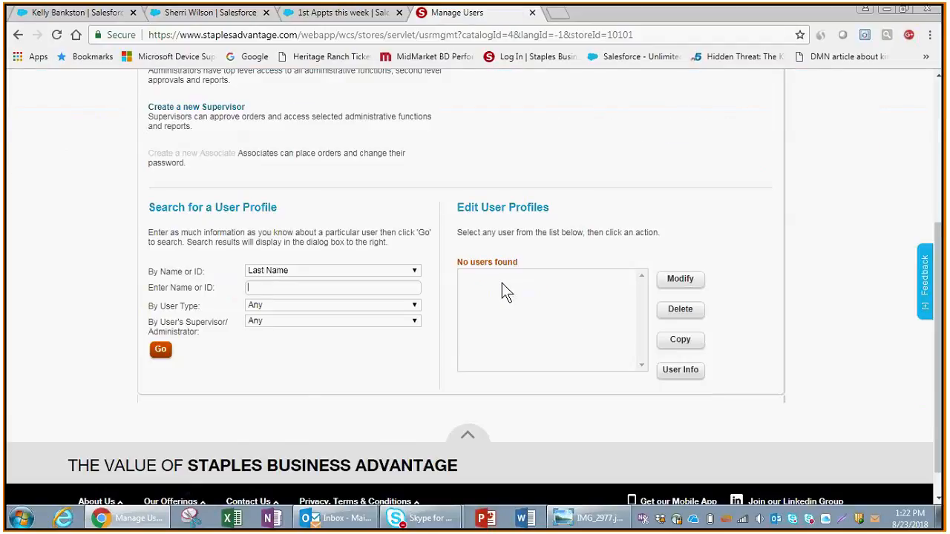
pyautogui.click(161, 316)
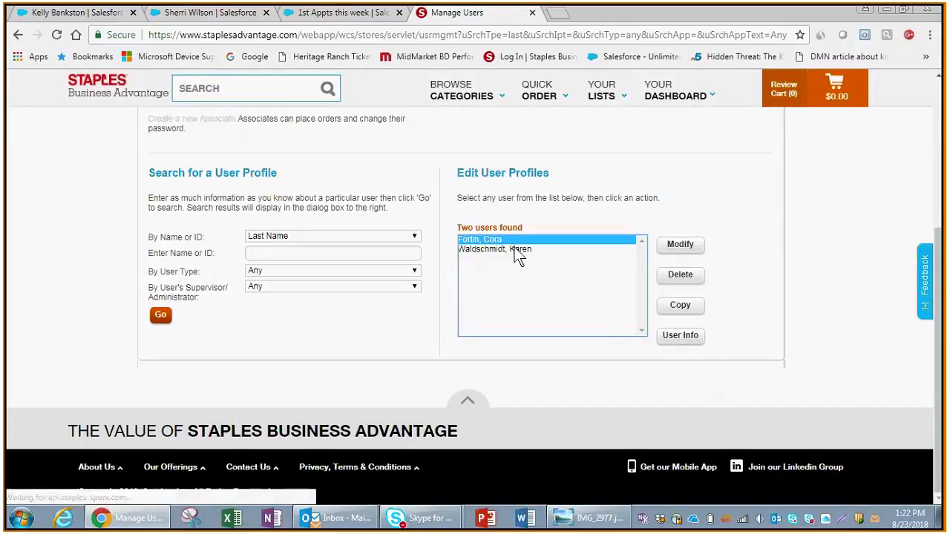
pyautogui.moveTo(940, 293); pyautogui.dragTo(944, 108)
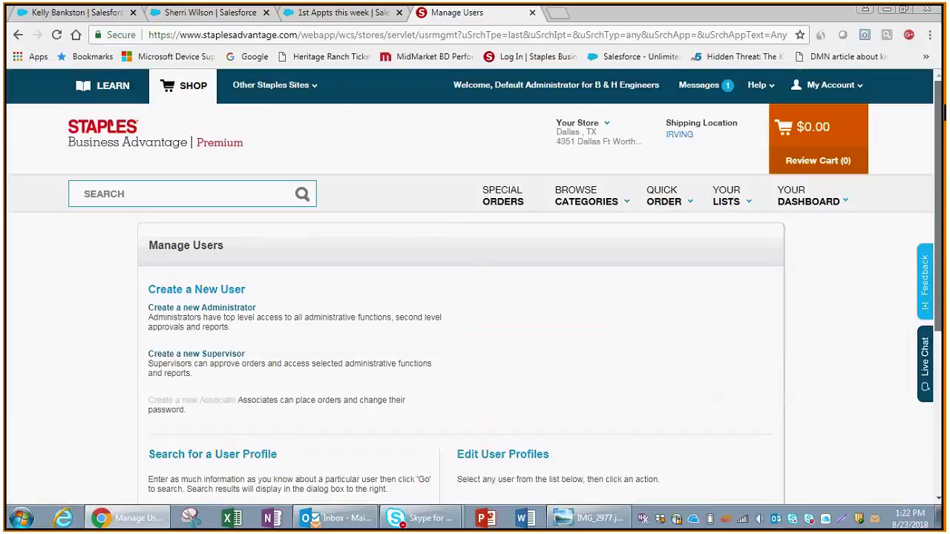
# Open and close the My Account menu, then switch to the Outlook inbox
pyautogui.click(837, 86)
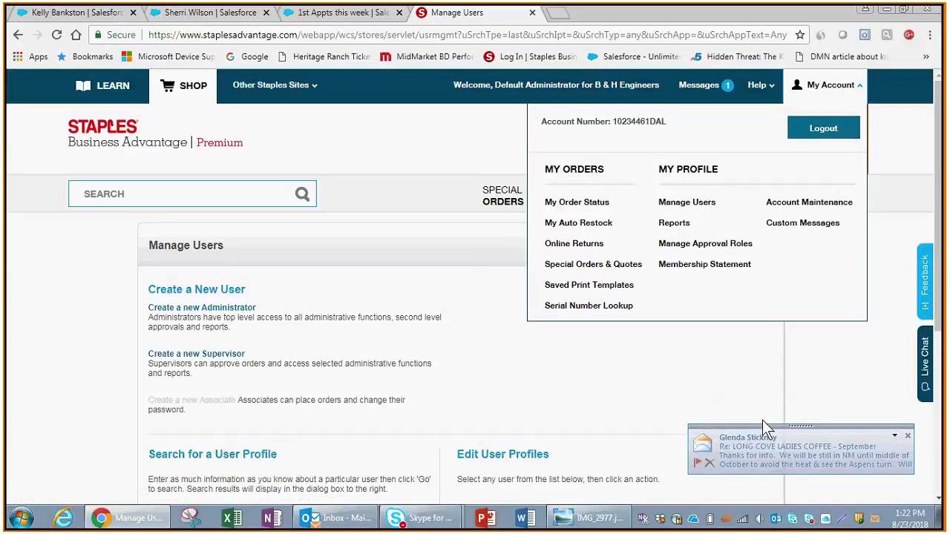
pyautogui.click(762, 420)
pyautogui.click(341, 520)
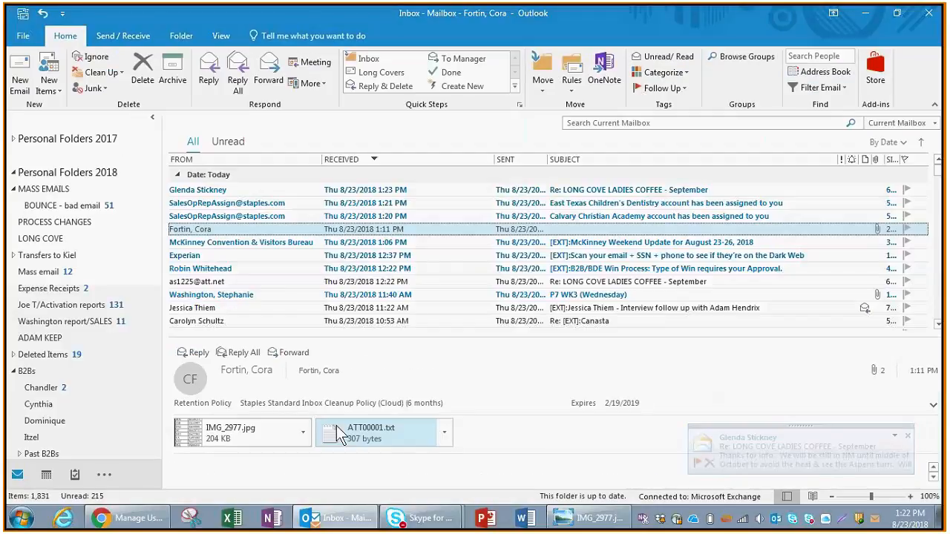
# Briefly minimize Outlook to check the Manage Users page, then return to the inbox
pyautogui.click(866, 13)
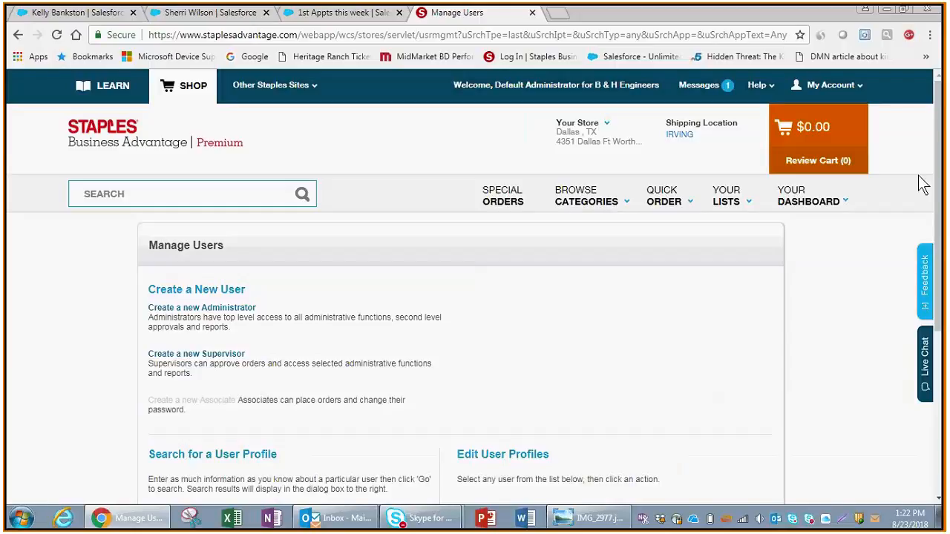
pyautogui.moveTo(944, 191); pyautogui.dragTo(935, 231)
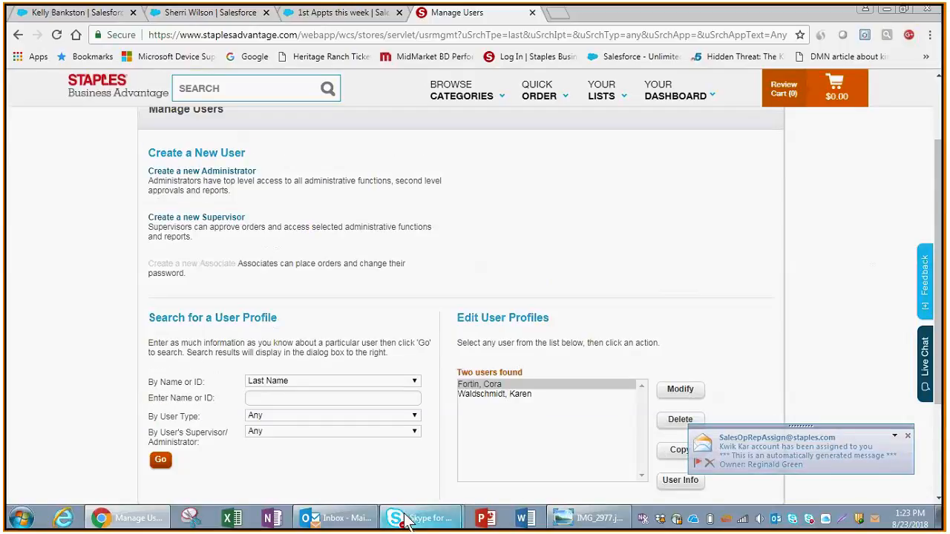
pyautogui.click(336, 517)
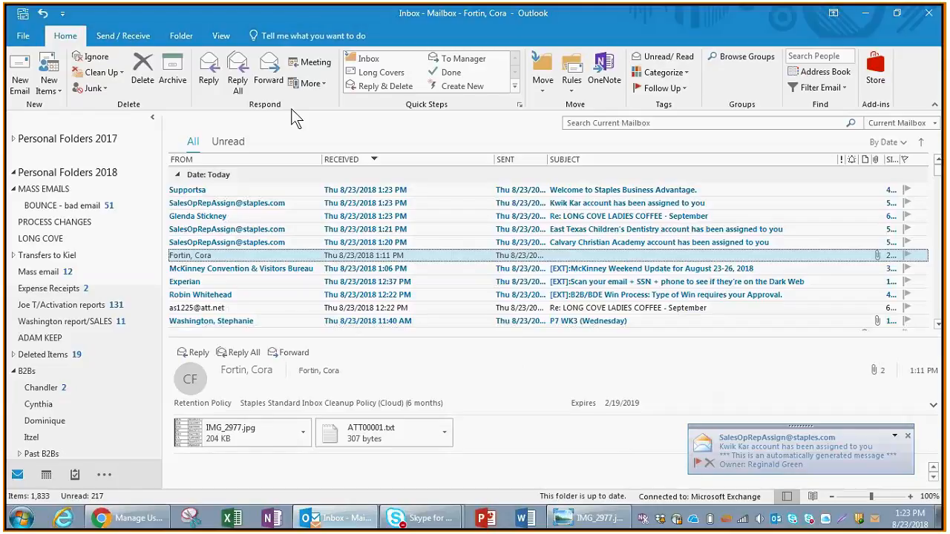
# Read the Welcome to Staples Business Advantage e-mail, close it and minimize Outlook
pyautogui.click(244, 192)
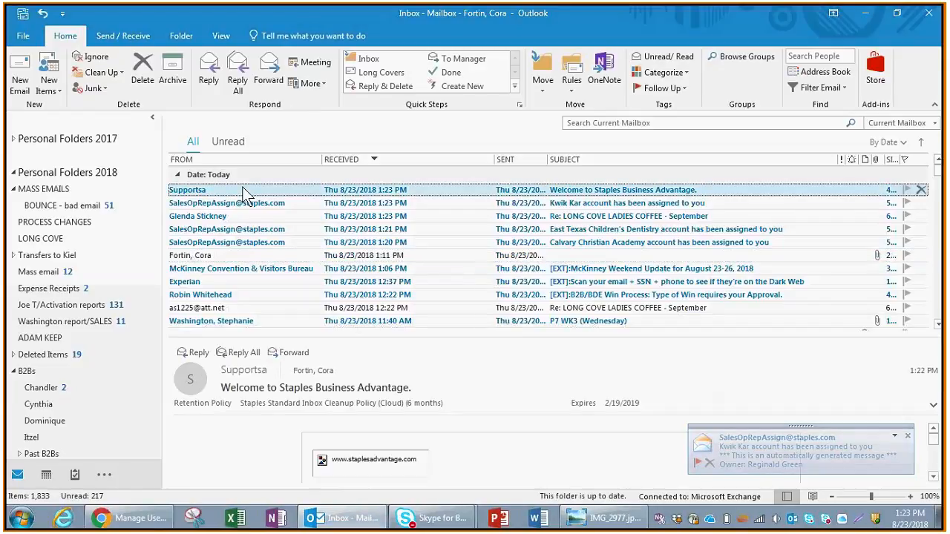
pyautogui.doubleClick(245, 191)
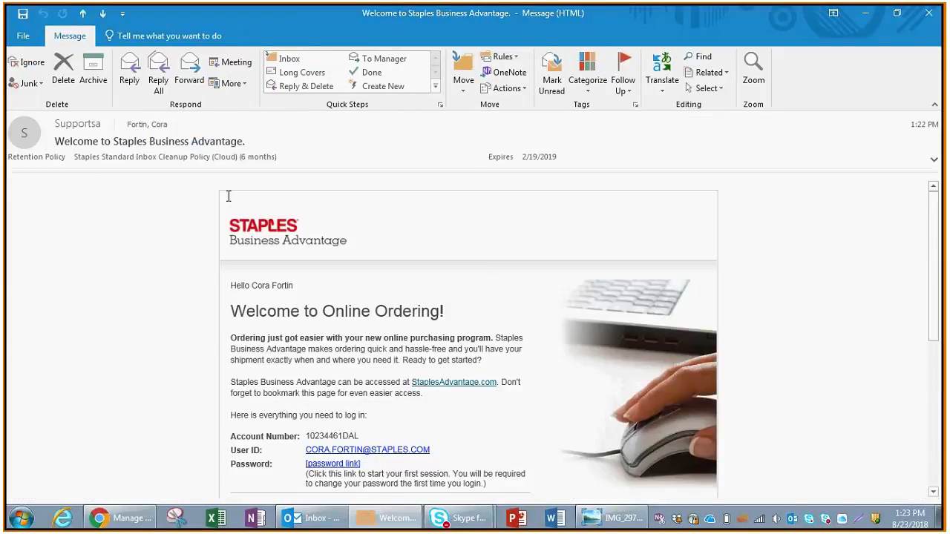
pyautogui.moveTo(935, 245); pyautogui.dragTo(934, 296)
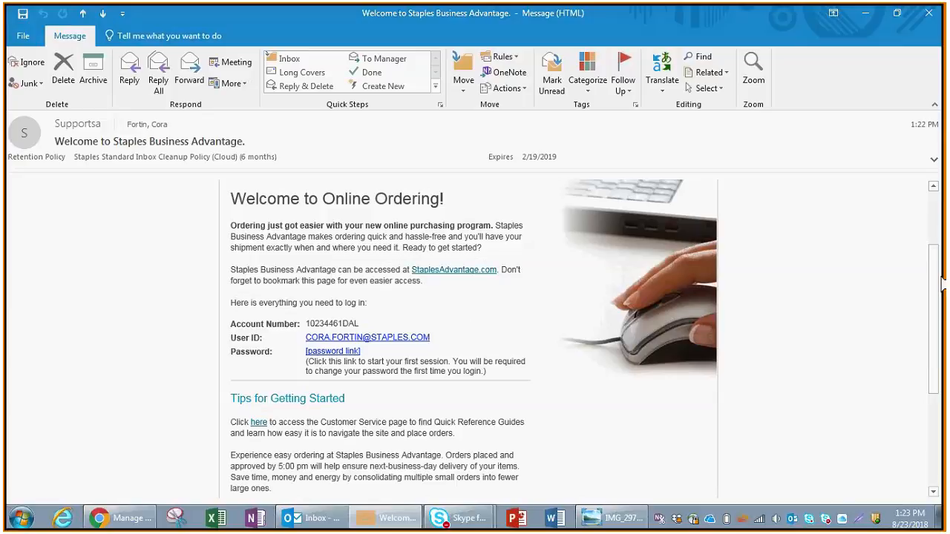
pyautogui.moveTo(936, 289); pyautogui.dragTo(941, 148)
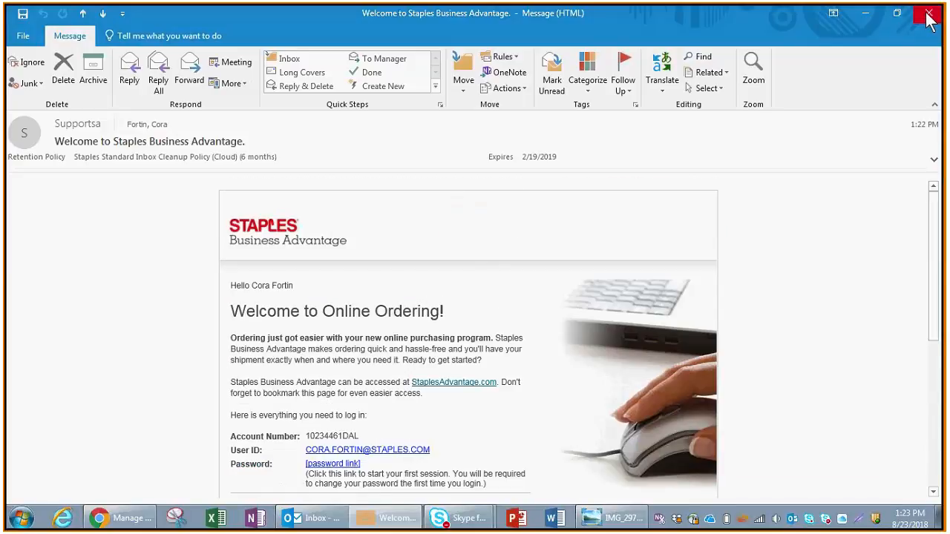
pyautogui.click(927, 18)
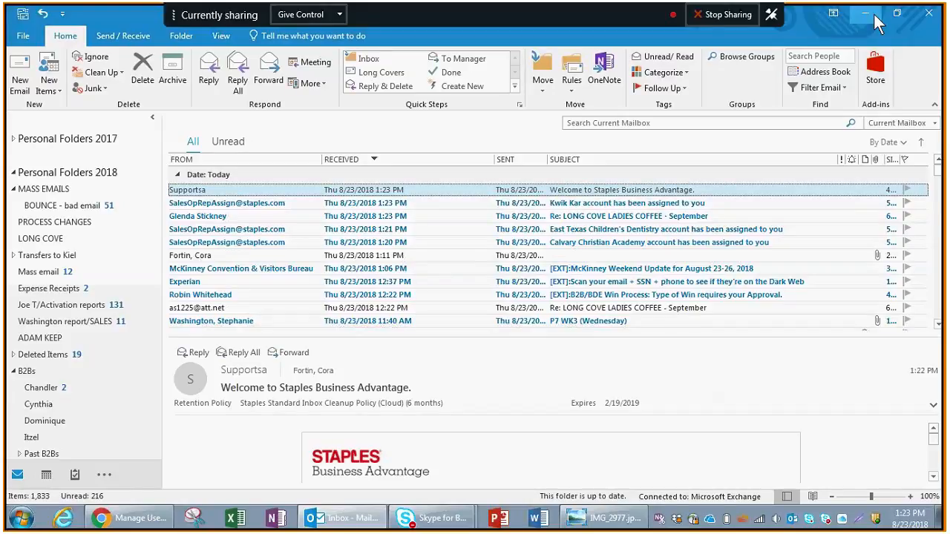
pyautogui.click(866, 14)
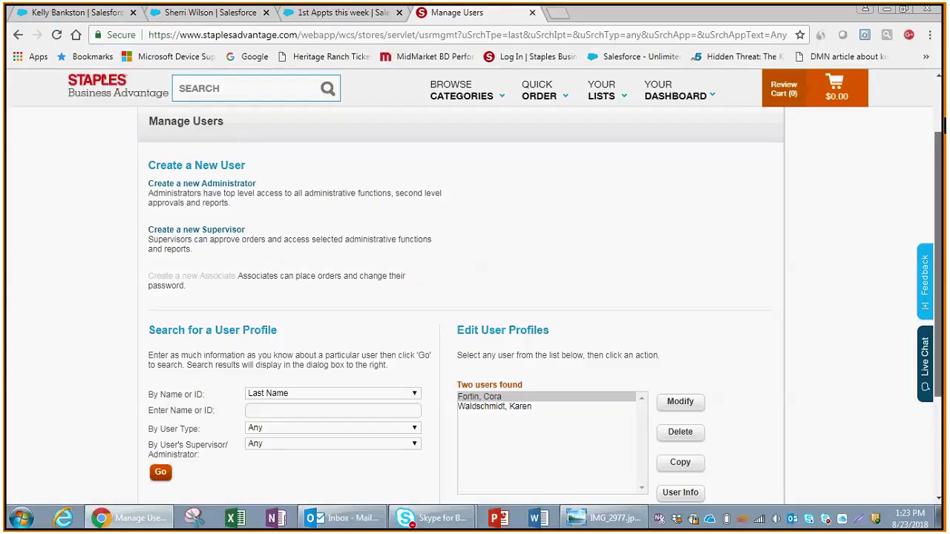
# From My Account > Manage Users, rerun the user search and open the new administrator's profile for modification
pyautogui.scroll(2, 818, 91)
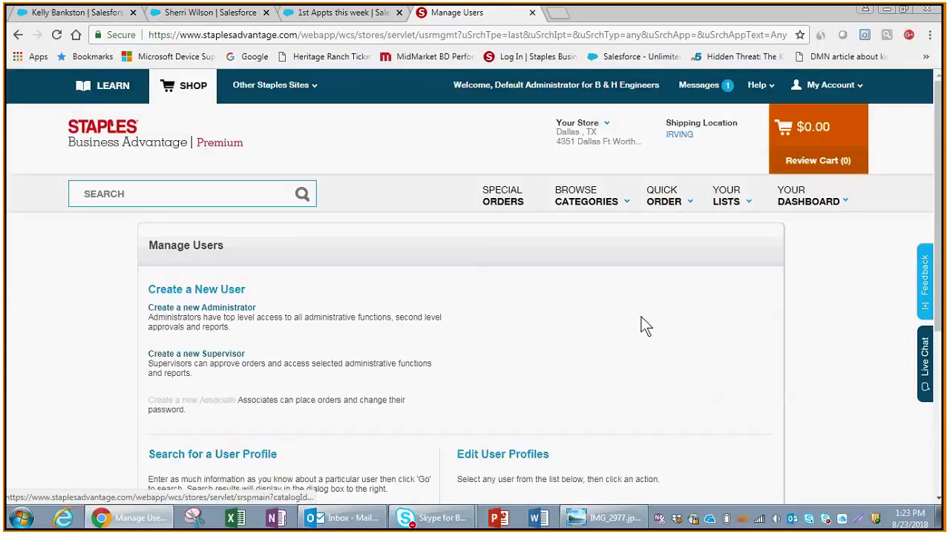
pyautogui.click(814, 89)
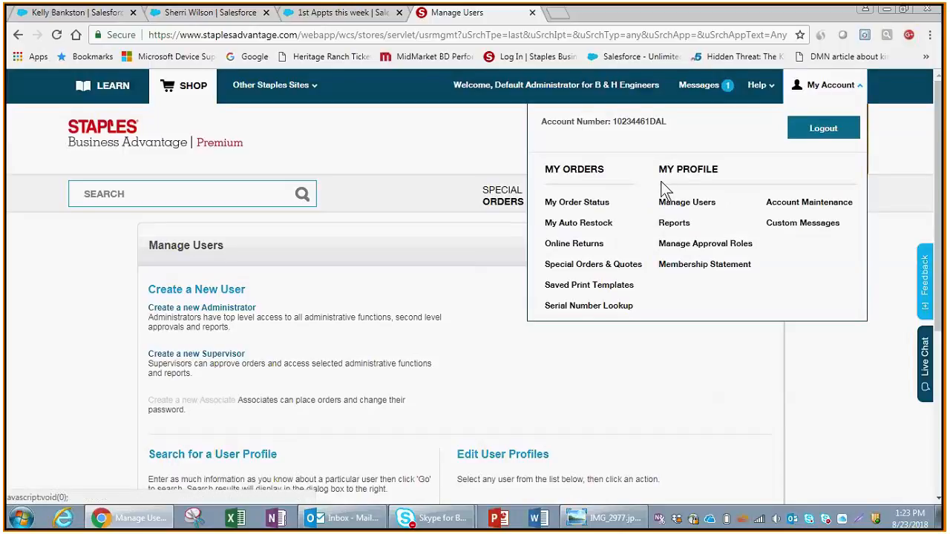
pyautogui.click(684, 208)
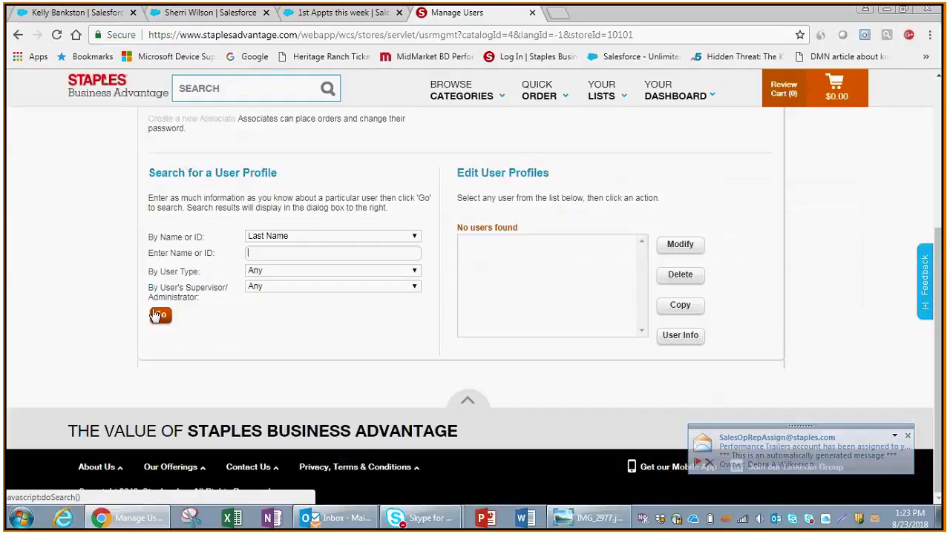
pyautogui.click(159, 315)
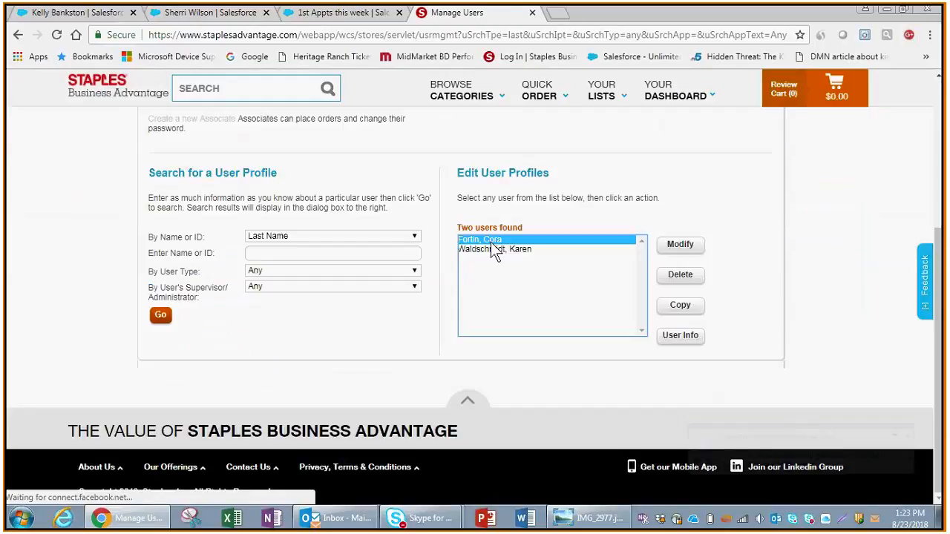
pyautogui.click(680, 246)
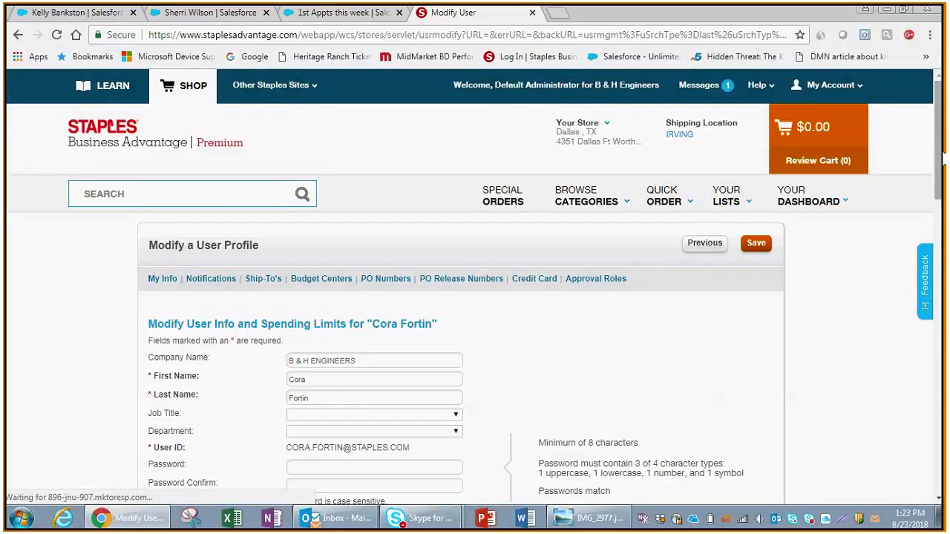
pyautogui.scroll(-3, 318, 261)
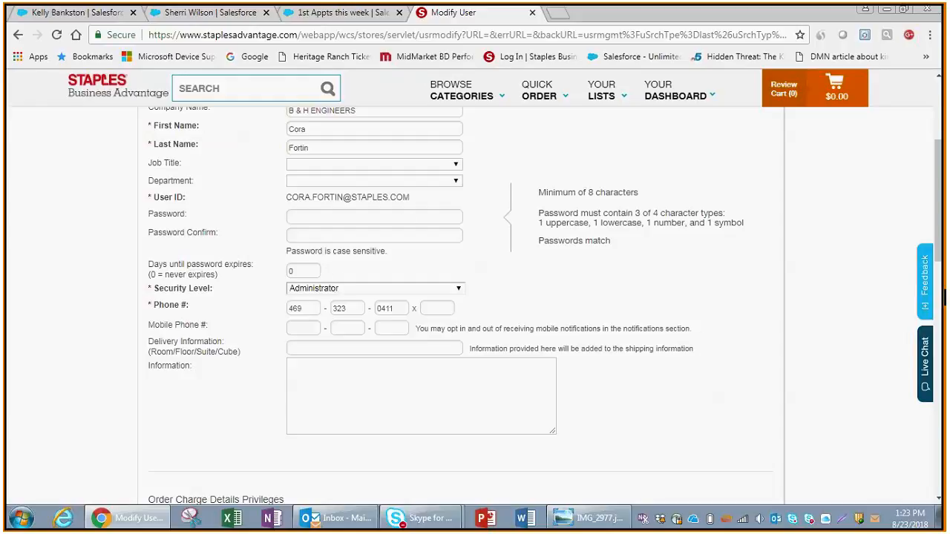
pyautogui.moveTo(942, 184)
pyautogui.mouseDown()
pyautogui.moveTo(942, 109)
pyautogui.moveTo(942, 179)
pyautogui.mouseUp()
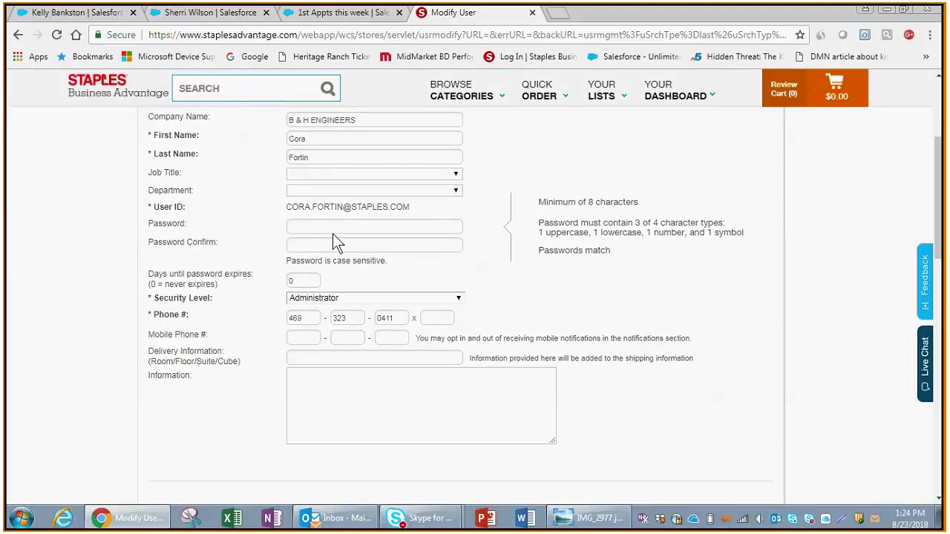
pyautogui.moveTo(940, 245); pyautogui.dragTo(944, 144)
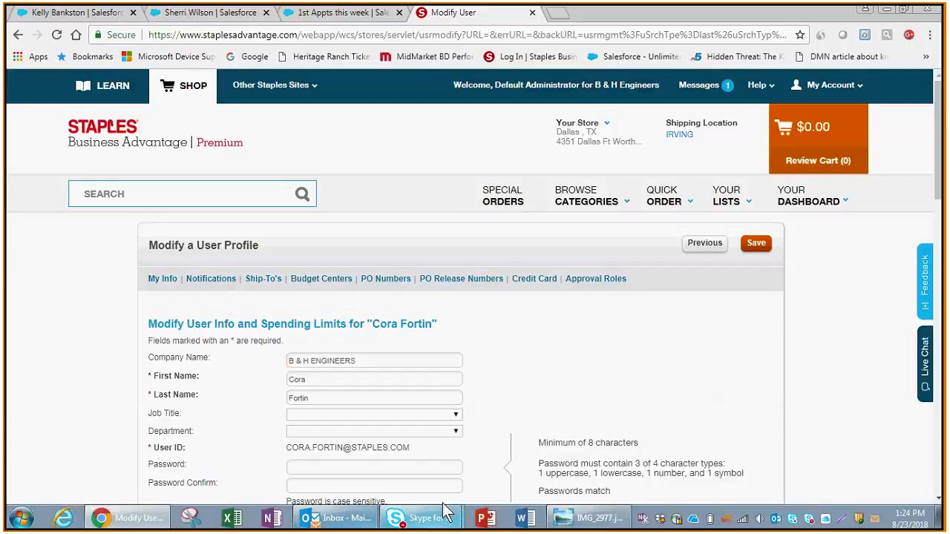
# Bring the Skype conversation window forward and show the call's extra options to stop recording
pyautogui.moveTo(446, 510)
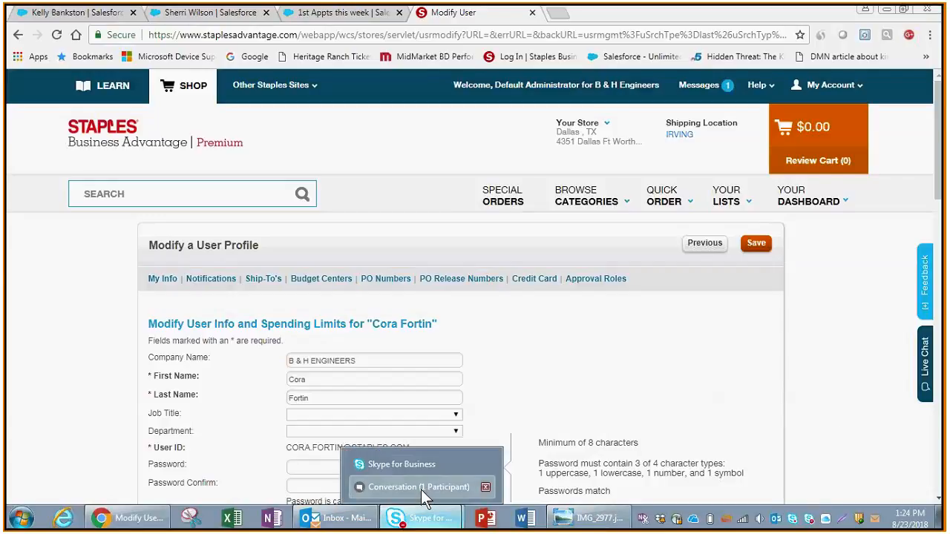
pyautogui.click(421, 489)
pyautogui.click(919, 478)
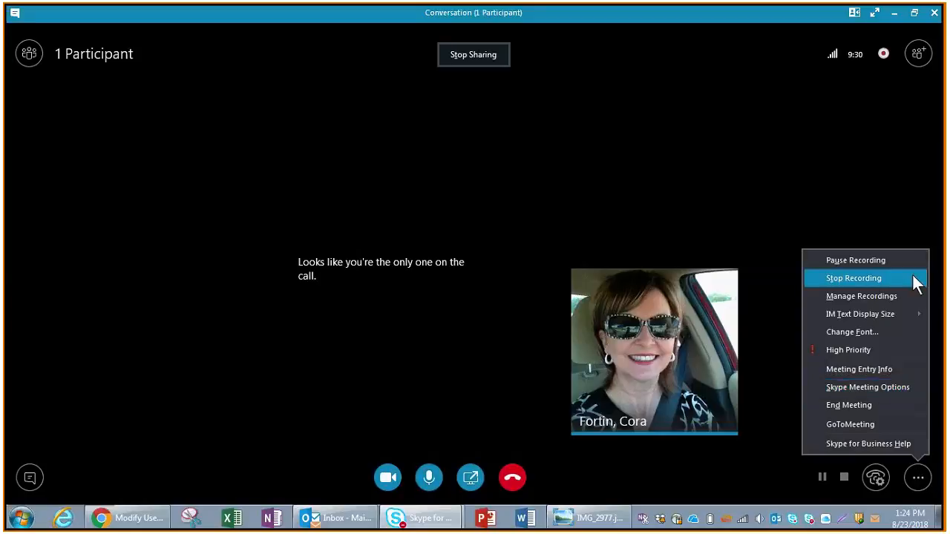